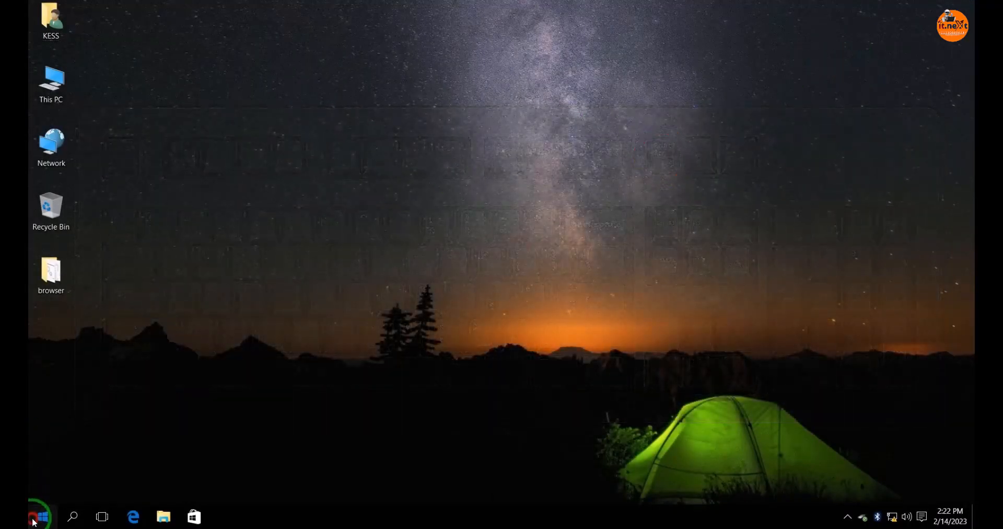
Launch Paint from the Start menu search results
{"action": "left_click", "coordinate": [34, 519]}
{"action": "type", "text": "pa"}
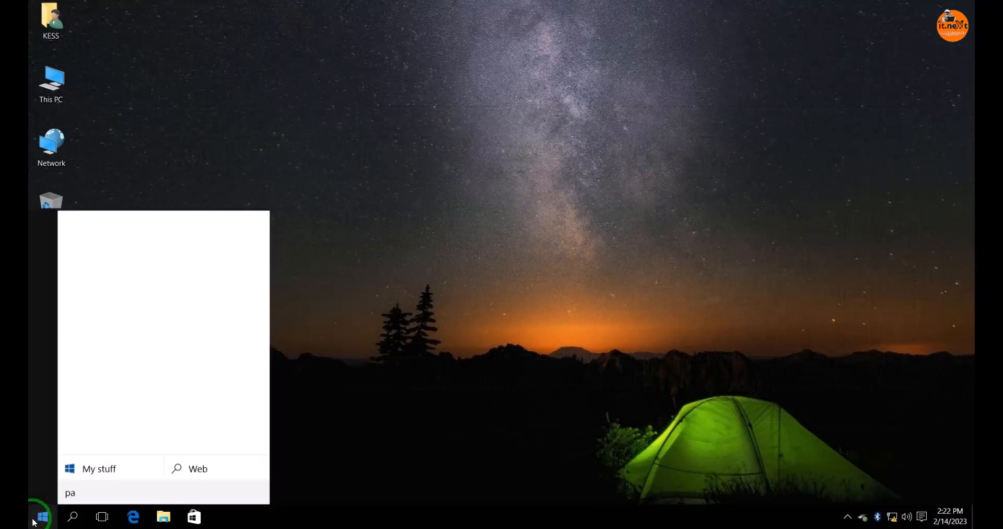
{"action": "type", "text": "i"}
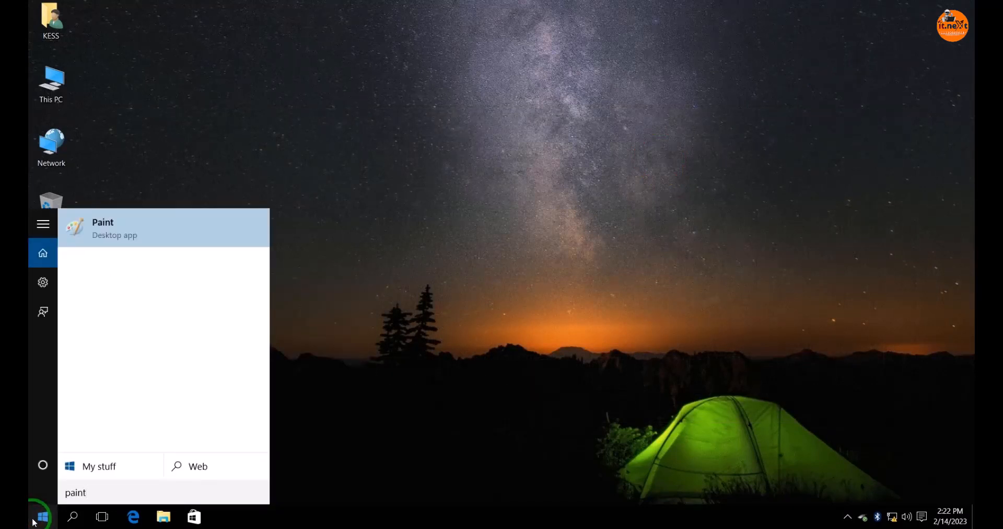
{"action": "type", "text": "nt"}
{"action": "left_click", "coordinate": [118, 227]}
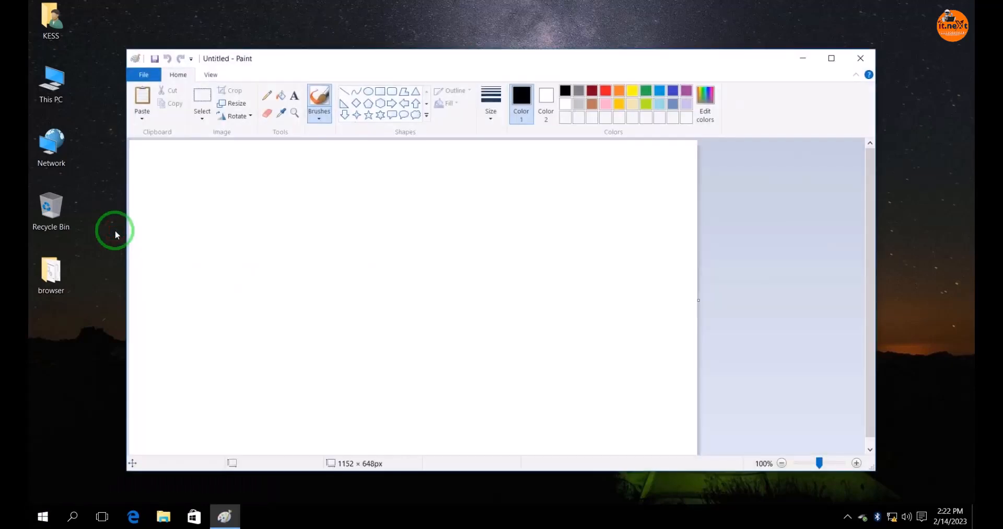
Paste the screenshot and save it to the Desktop as a JPEG named 'screenshot'
{"action": "left_click", "coordinate": [143, 102]}
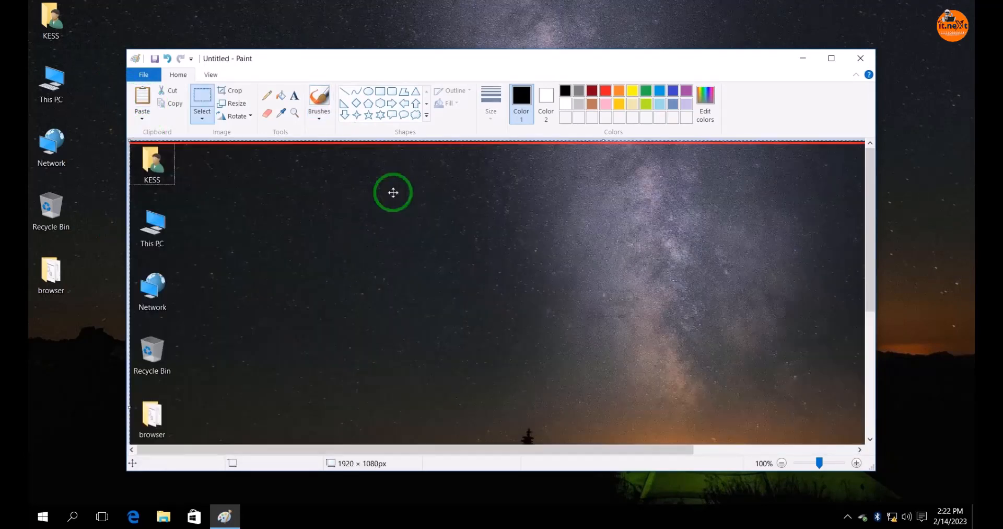
{"action": "scroll", "coordinate": [518, 228], "scroll_direction": "down", "scroll_amount": 5}
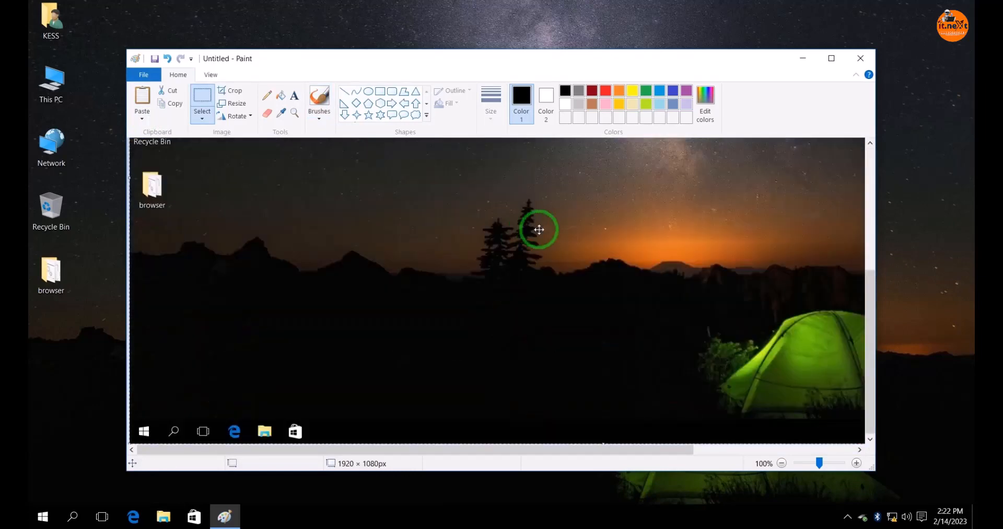
{"action": "scroll", "coordinate": [539, 229], "scroll_direction": "up", "scroll_amount": 5}
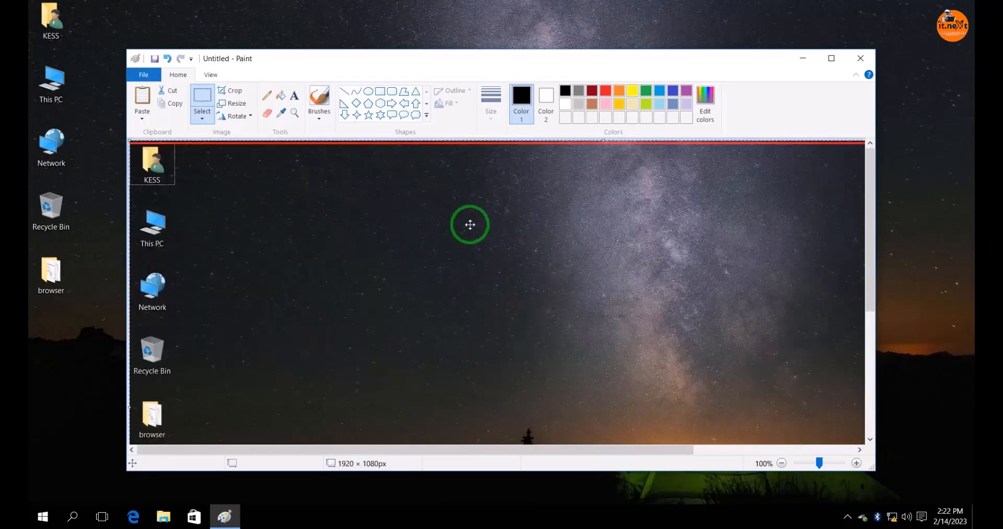
{"action": "scroll", "coordinate": [720, 257], "scroll_direction": "down", "scroll_amount": 5}
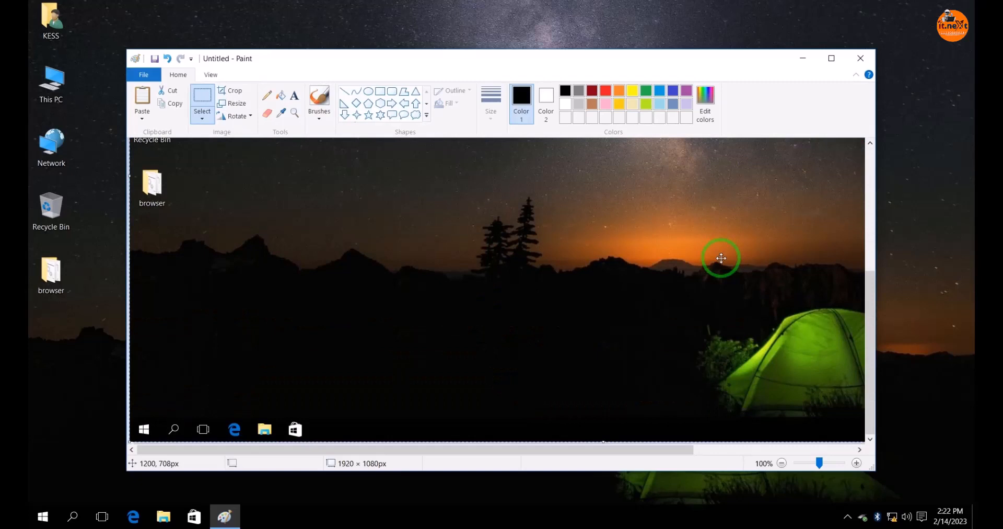
{"action": "scroll", "coordinate": [720, 257], "scroll_direction": "up", "scroll_amount": 5}
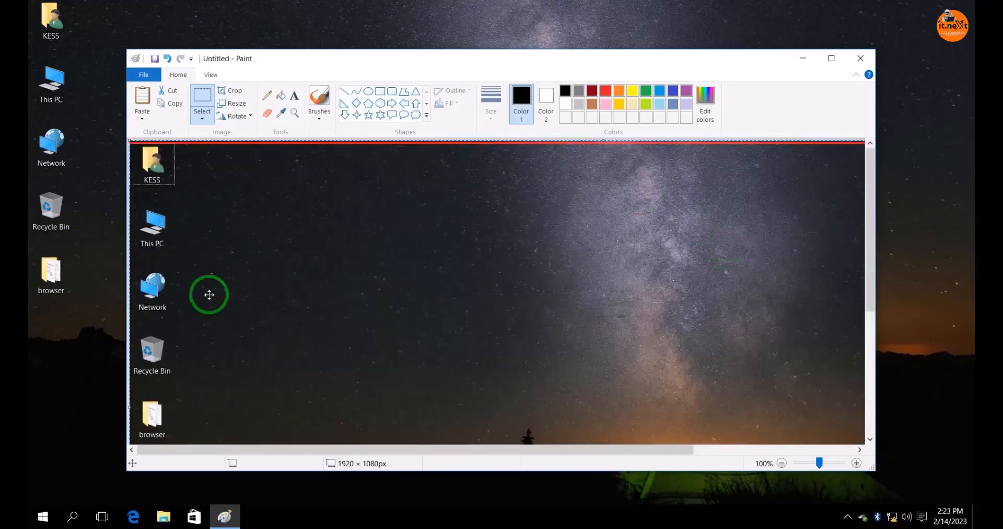
{"action": "left_click", "coordinate": [144, 75]}
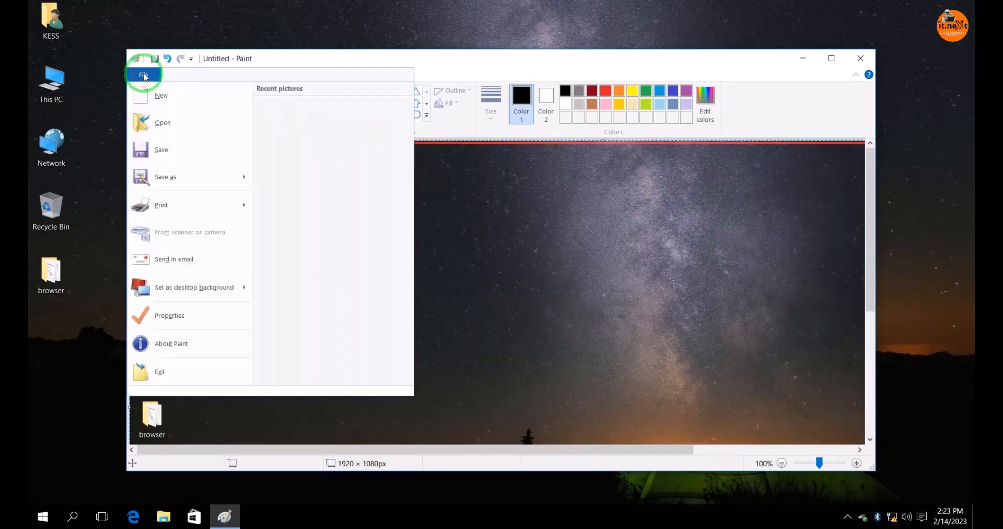
{"action": "mouse_move", "coordinate": [165, 176]}
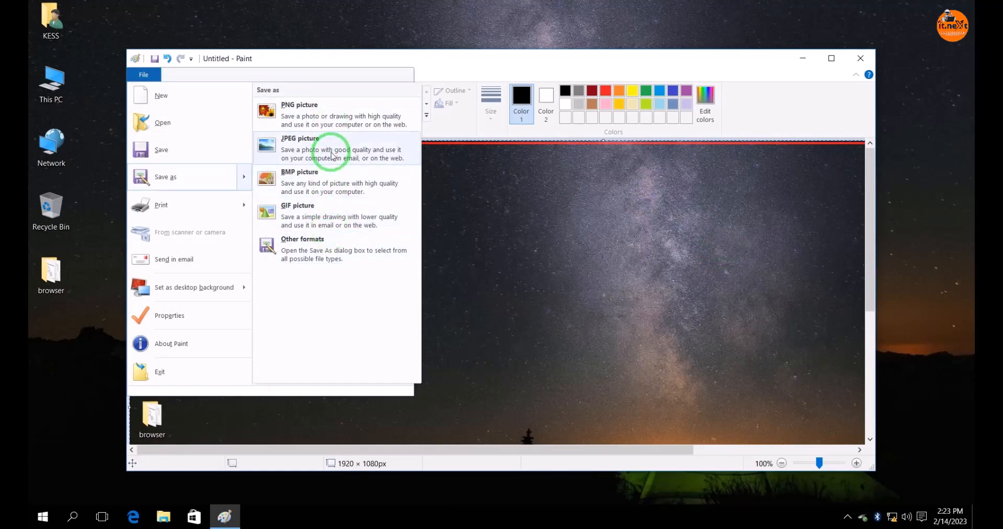
{"action": "left_click", "coordinate": [332, 153]}
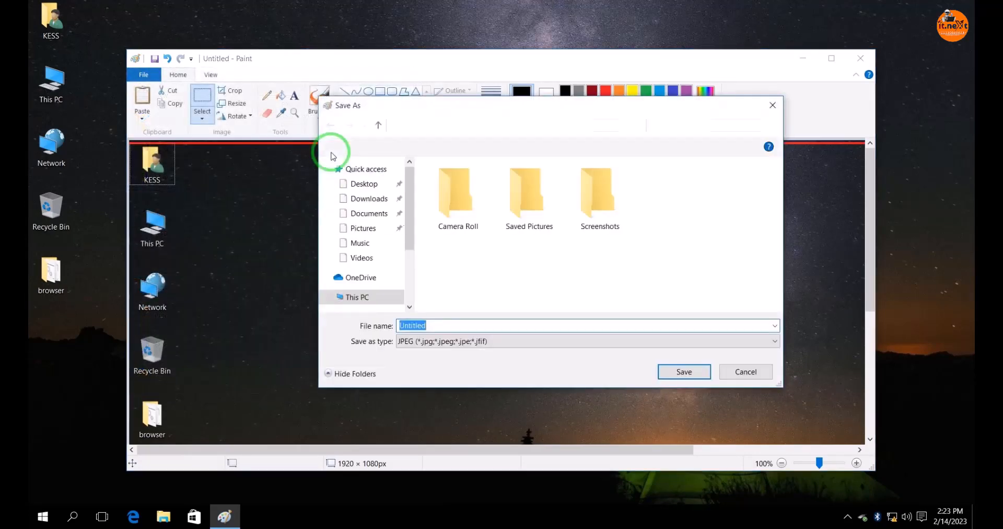
{"action": "left_click", "coordinate": [363, 183]}
{"action": "left_click", "coordinate": [457, 325]}
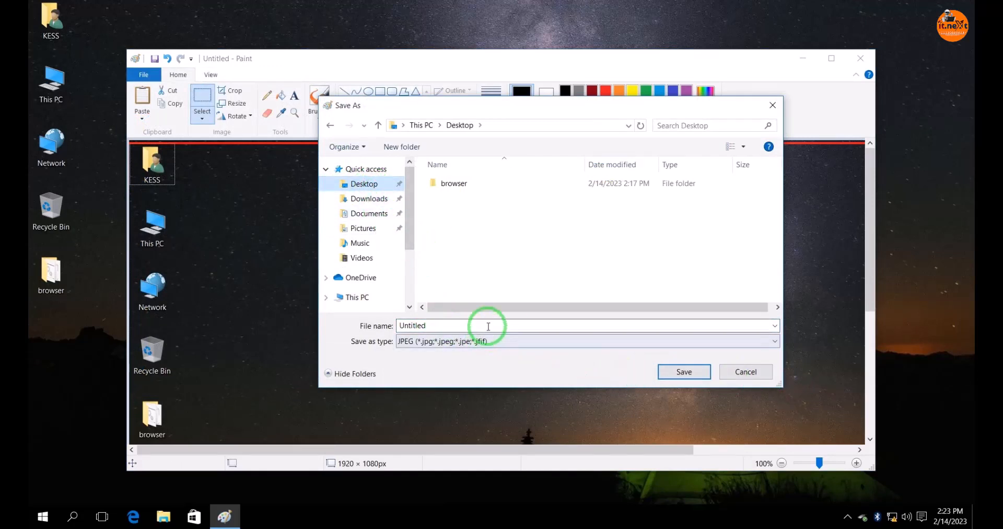
{"action": "left_click_drag", "start_coordinate": [481, 326], "coordinate": [346, 325]}
{"action": "type", "text": "screenshot"}
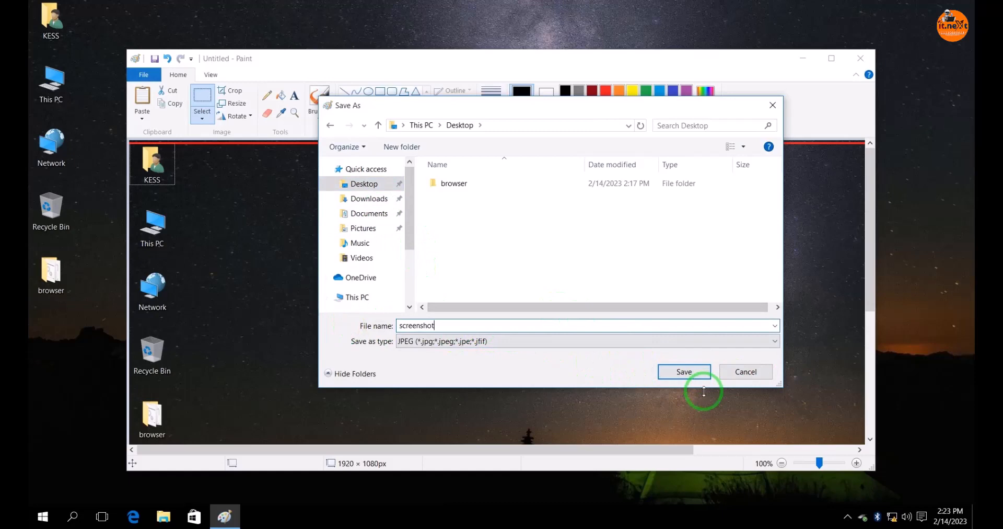
{"action": "left_click", "coordinate": [697, 374]}
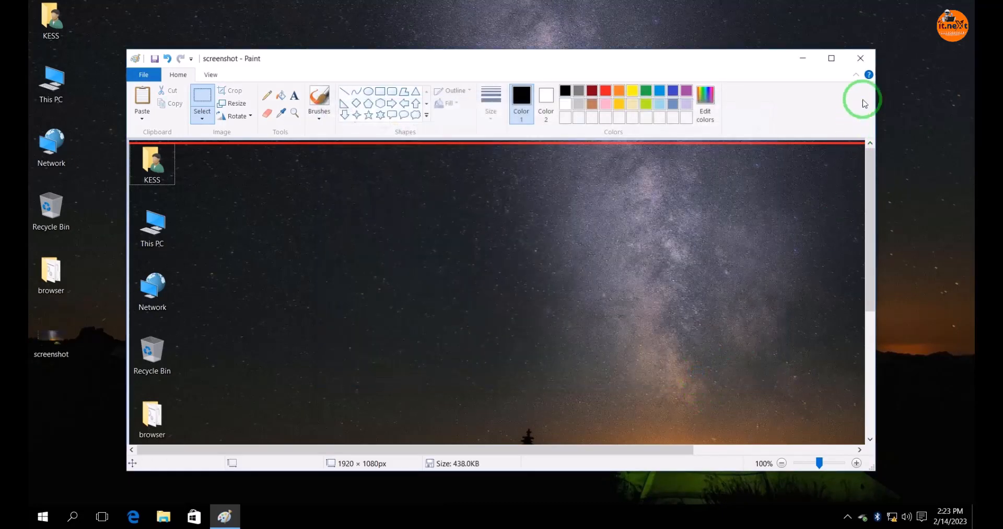
{"action": "left_click", "coordinate": [864, 59]}
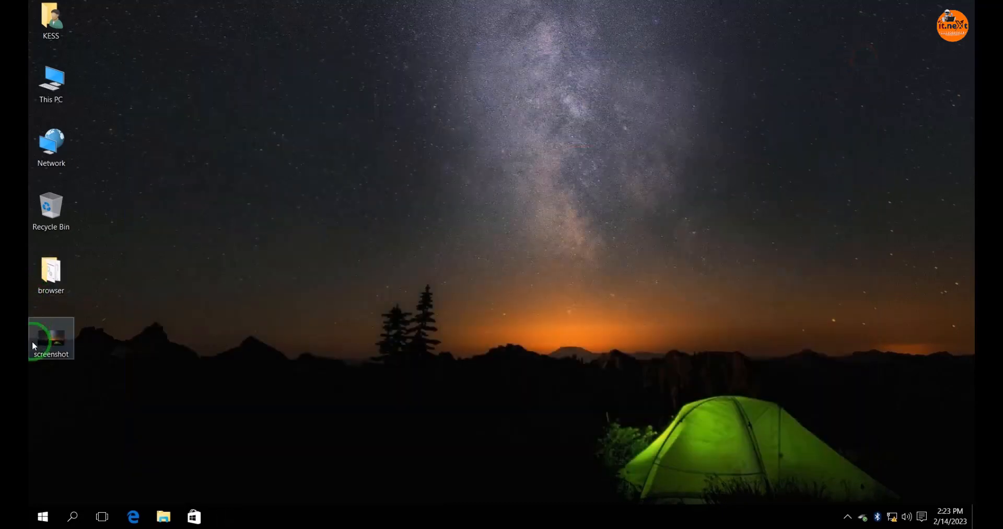
{"action": "double_click", "coordinate": [65, 353]}
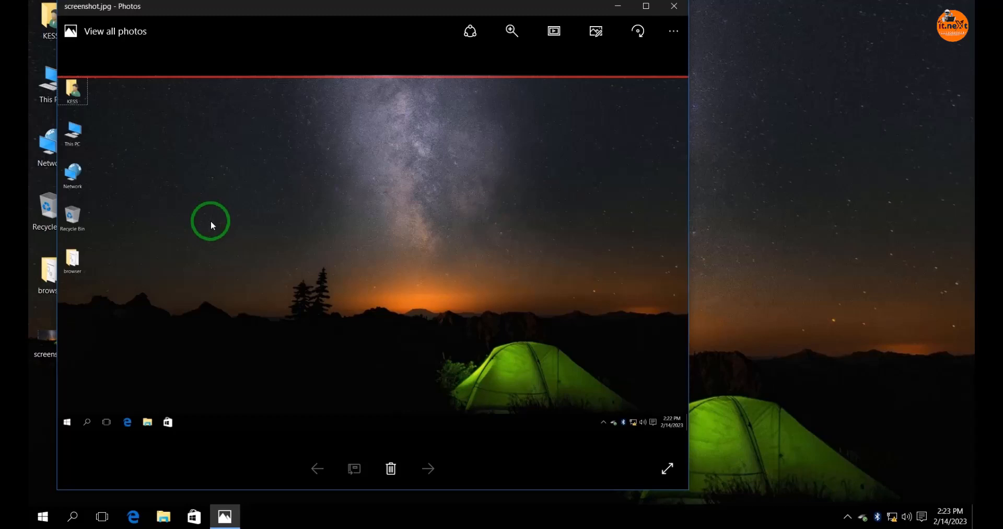
{"action": "left_click", "coordinate": [681, 11]}
{"action": "right_click", "coordinate": [523, 223]}
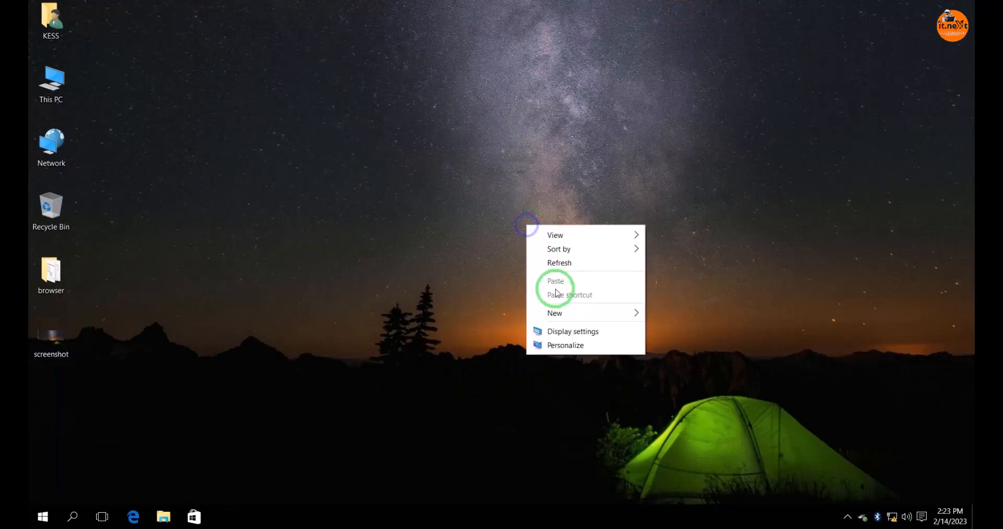
{"action": "left_click", "coordinate": [562, 256]}
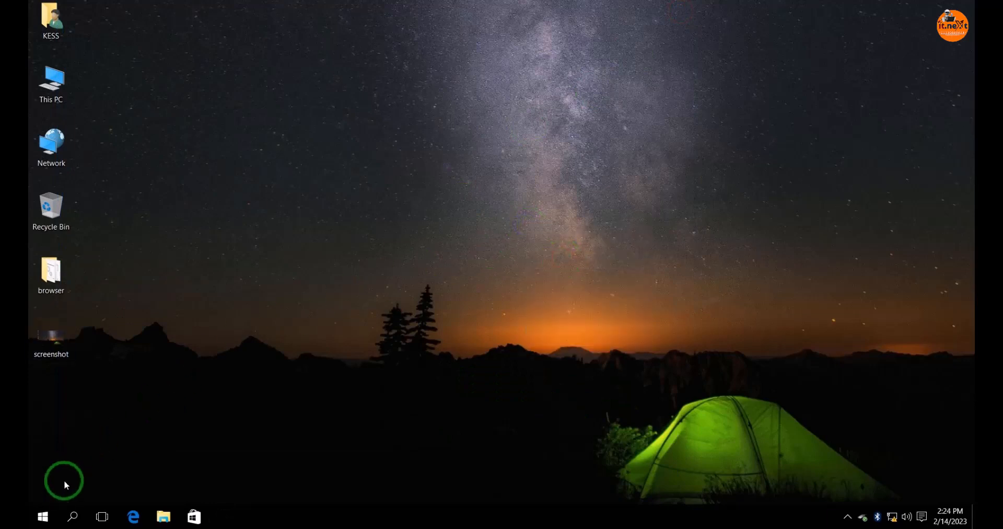
Launch Snipping Tool from Start search and capture the whole screen as a new snip
{"action": "left_click", "coordinate": [42, 516]}
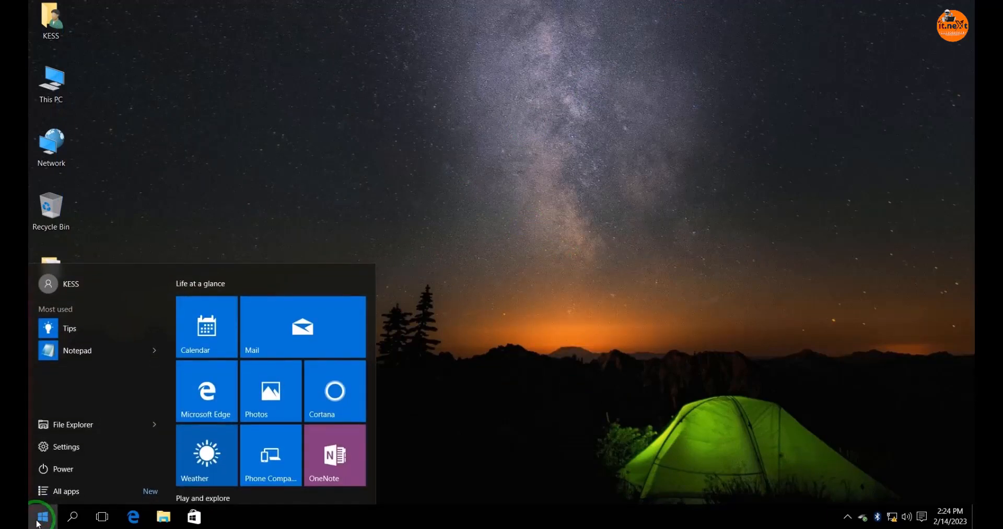
{"action": "type", "text": "sn"}
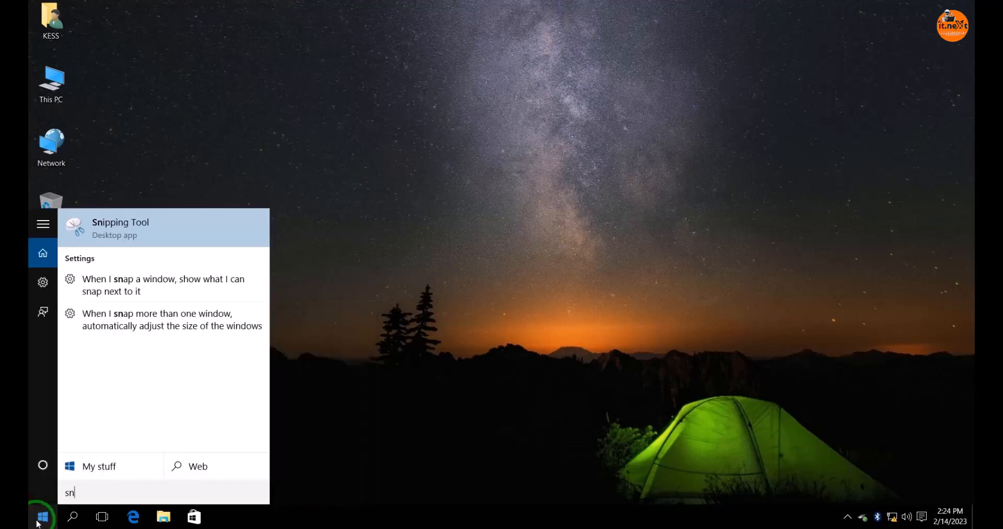
{"action": "type", "text": "ippi"}
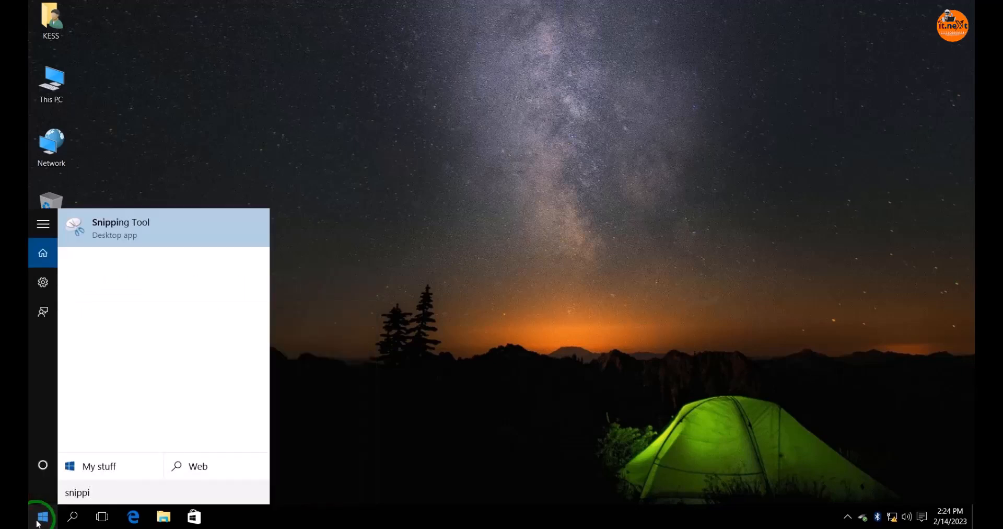
{"action": "type", "text": "ng"}
{"action": "left_click", "coordinate": [131, 225]}
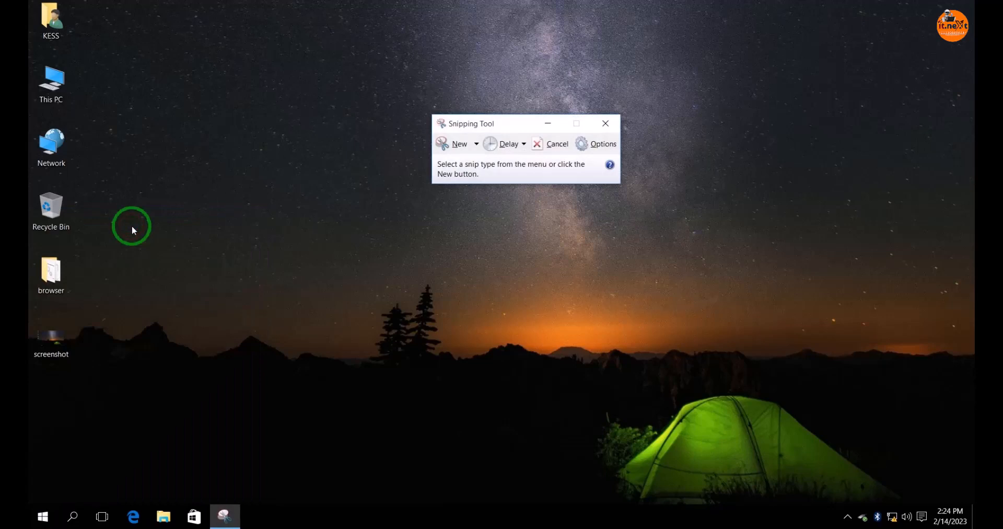
{"action": "left_click", "coordinate": [456, 146]}
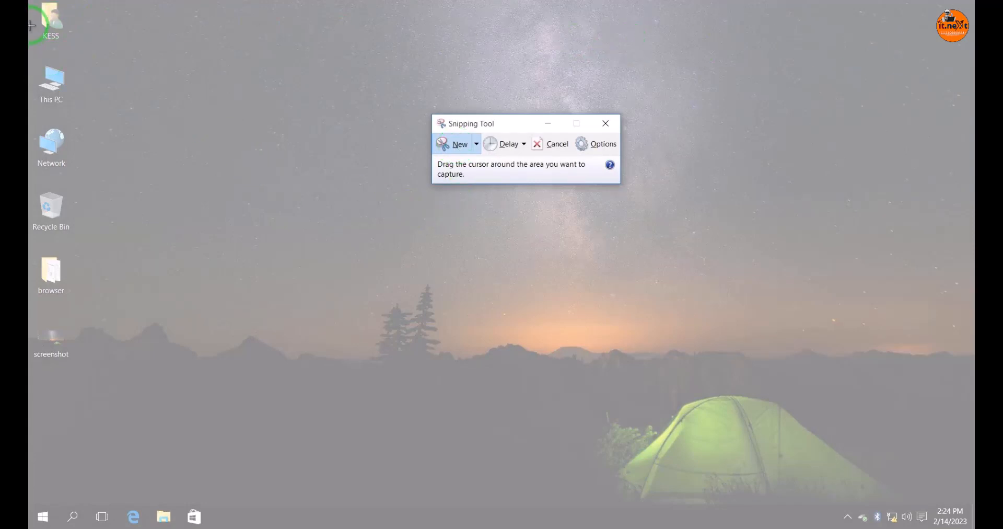
{"action": "mouse_move", "coordinate": [32, 5]}
{"action": "left_mouse_down"}
{"action": "mouse_move", "coordinate": [691, 452]}
{"action": "mouse_move", "coordinate": [971, 521]}
{"action": "left_mouse_up"}
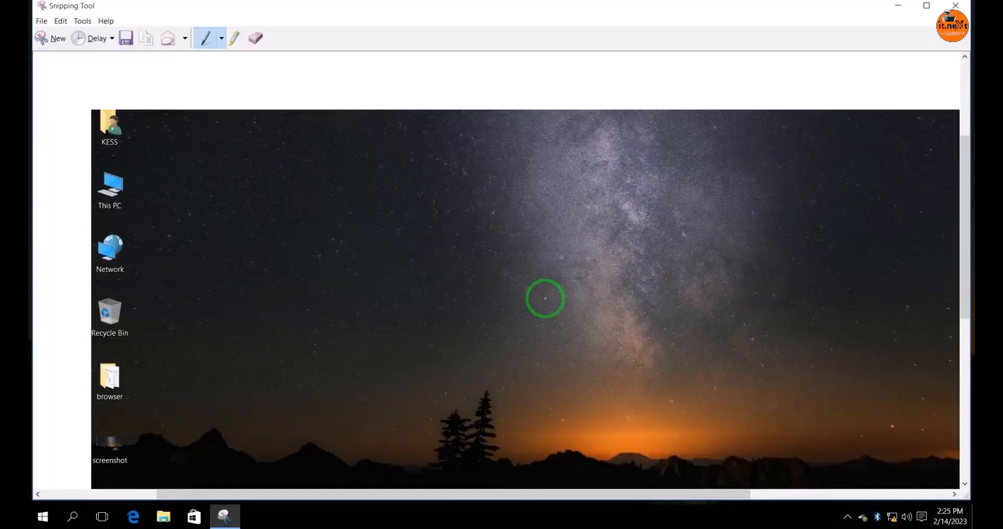
{"action": "scroll", "coordinate": [544, 298], "scroll_direction": "down", "scroll_amount": 1}
{"action": "scroll", "coordinate": [543, 298], "scroll_direction": "up", "scroll_amount": 1}
Save the snip to the Desktop as a JPEG file named 'Capture'
{"action": "left_click", "coordinate": [41, 21]}
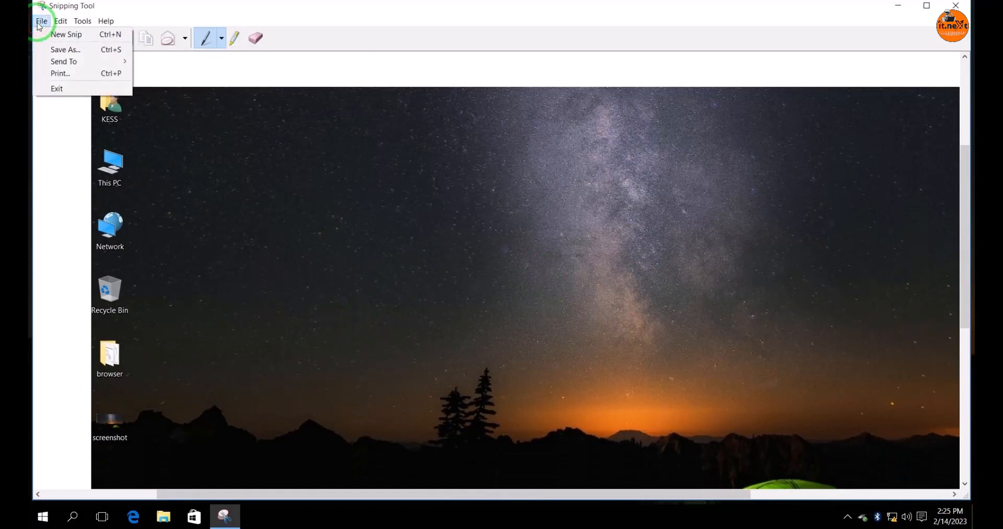
{"action": "left_click", "coordinate": [99, 49]}
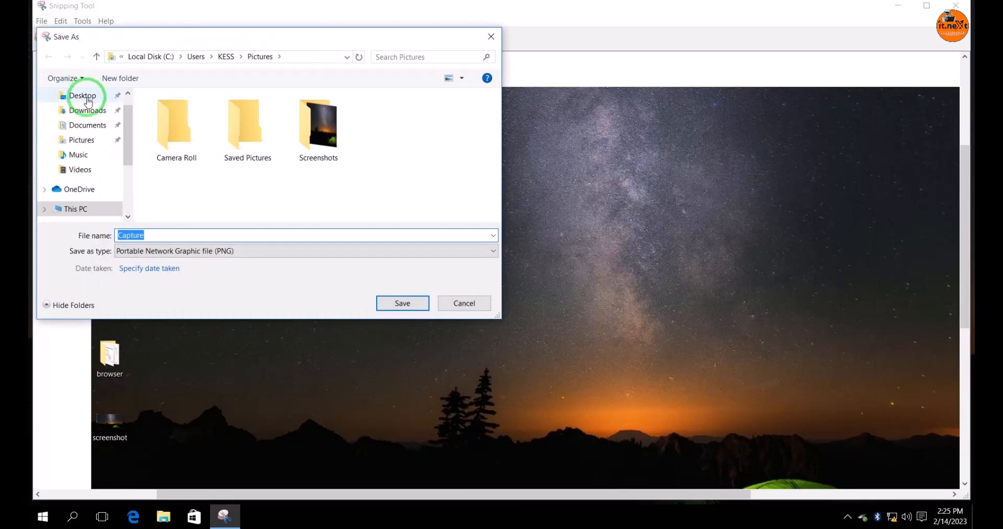
{"action": "left_click", "coordinate": [83, 95]}
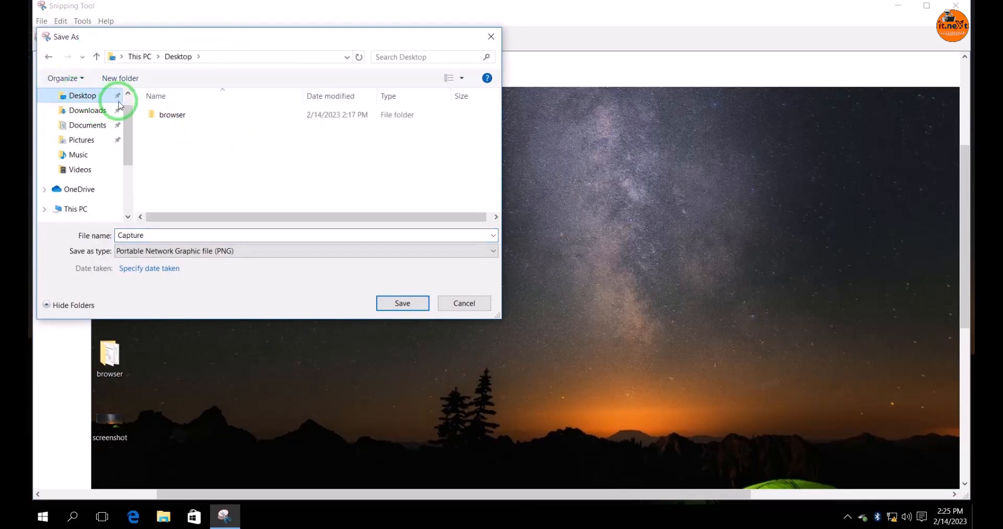
{"action": "left_click", "coordinate": [265, 251]}
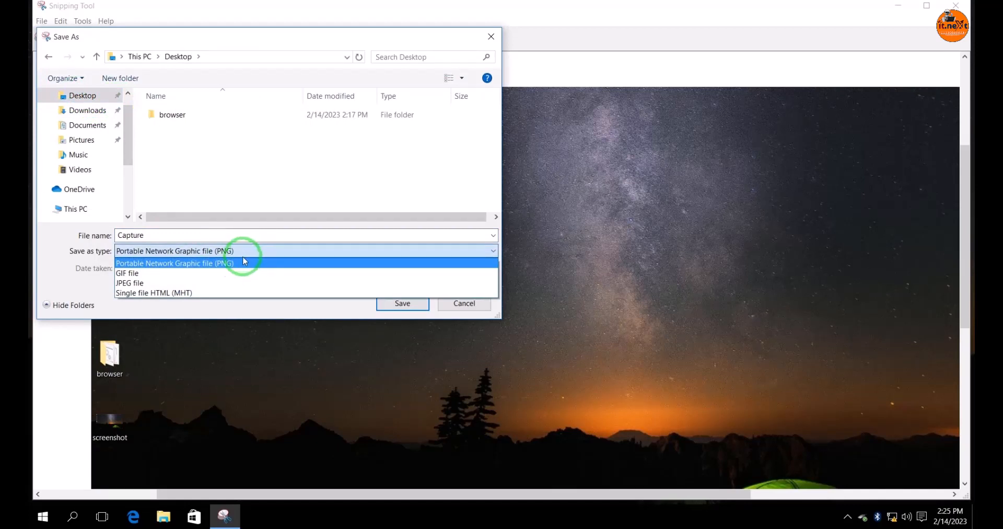
{"action": "left_click", "coordinate": [198, 283]}
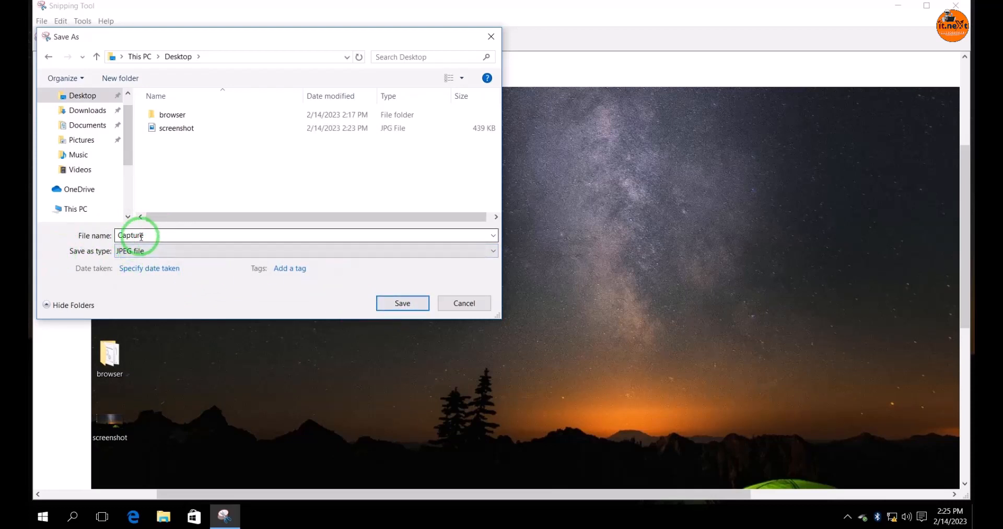
{"action": "left_click", "coordinate": [402, 303]}
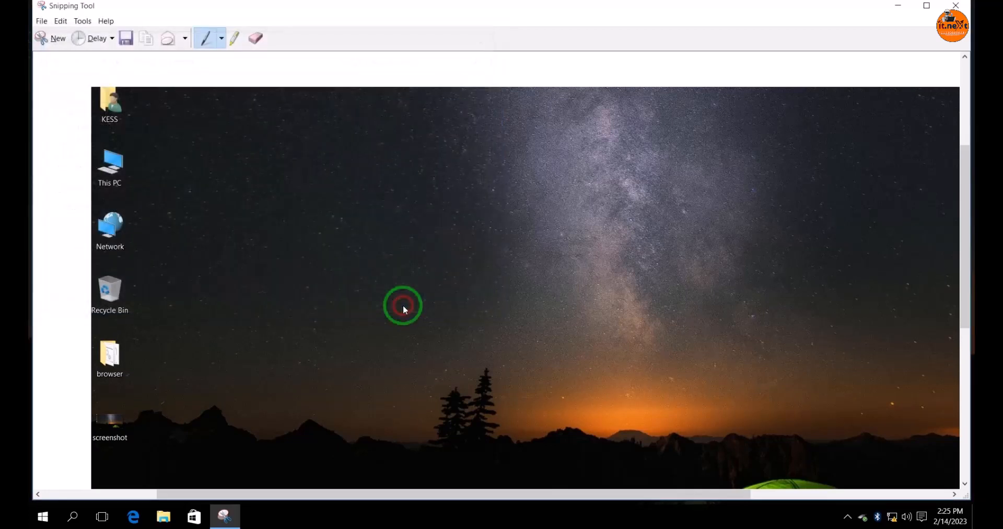